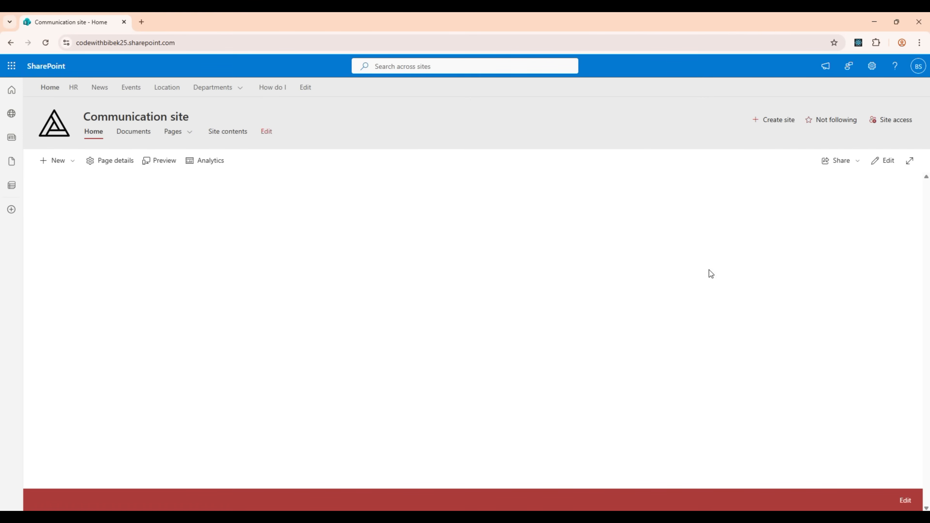
Put the home page into edit mode and add a two-column section
{"action": "left_click", "coordinate": [886, 161]}
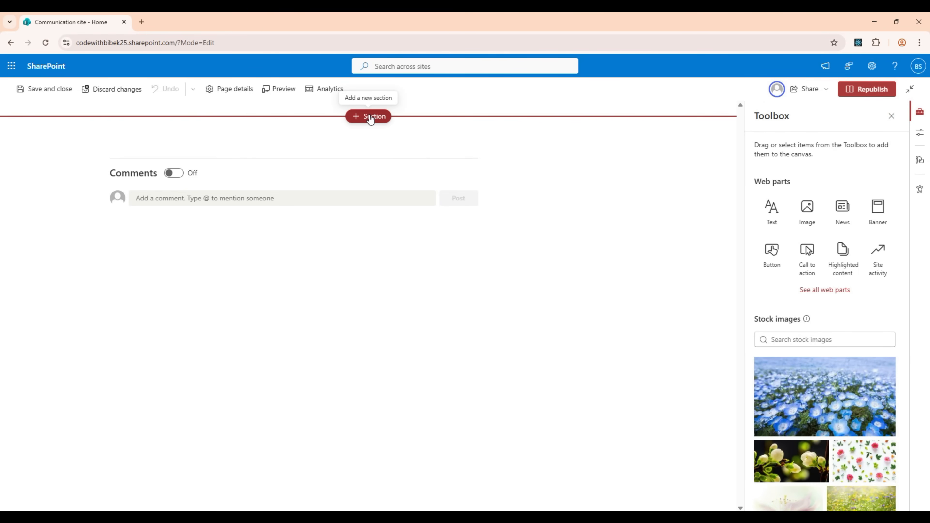
{"action": "left_click", "coordinate": [358, 119]}
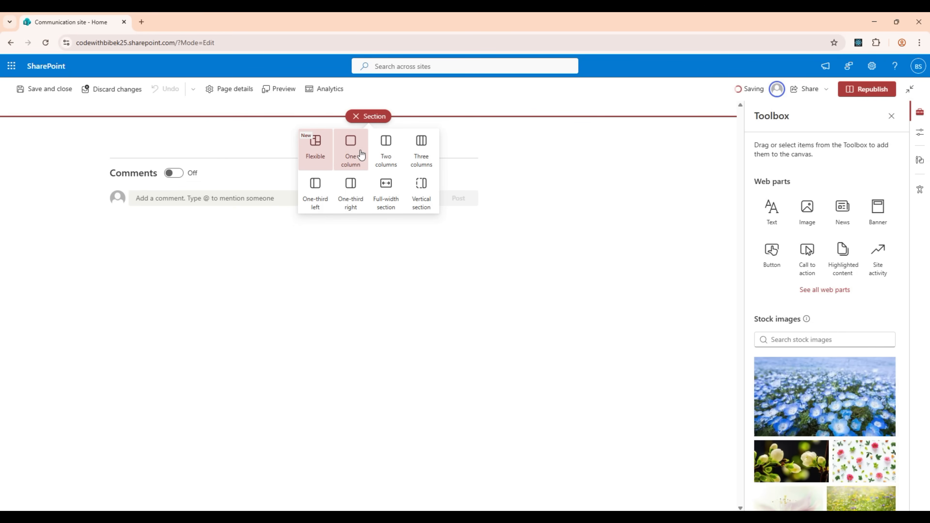
{"action": "left_click", "coordinate": [386, 148]}
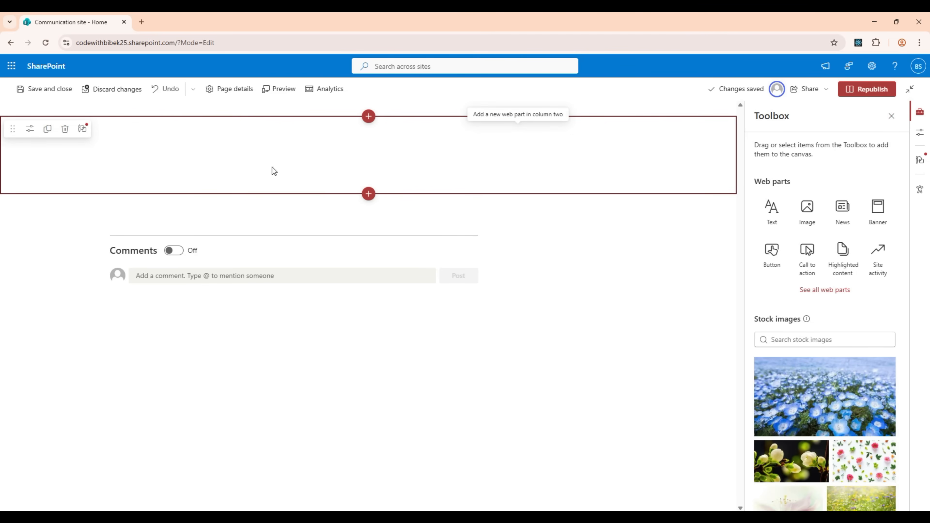
Add a Button web part in column one and a Banner web part in column two
{"action": "left_click", "coordinate": [219, 134]}
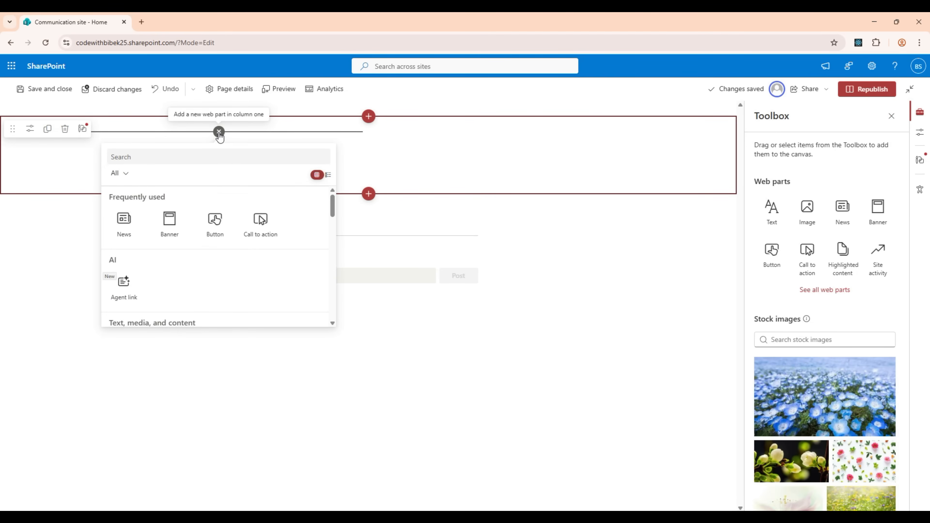
{"action": "left_click", "coordinate": [216, 222]}
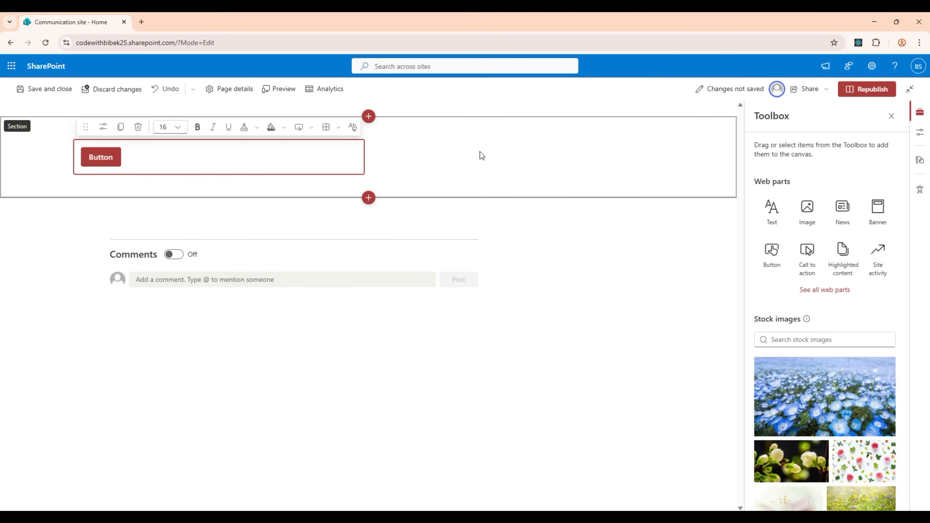
{"action": "left_click", "coordinate": [517, 133]}
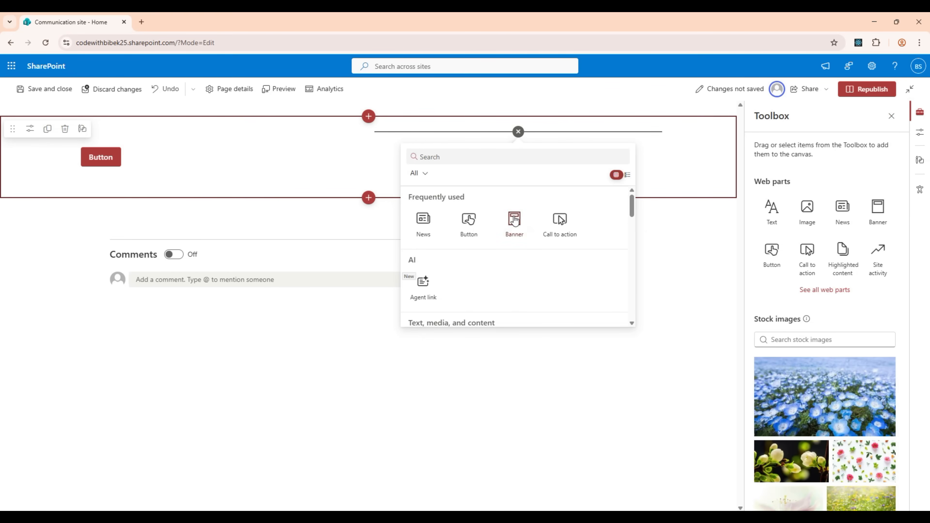
{"action": "left_click", "coordinate": [514, 220]}
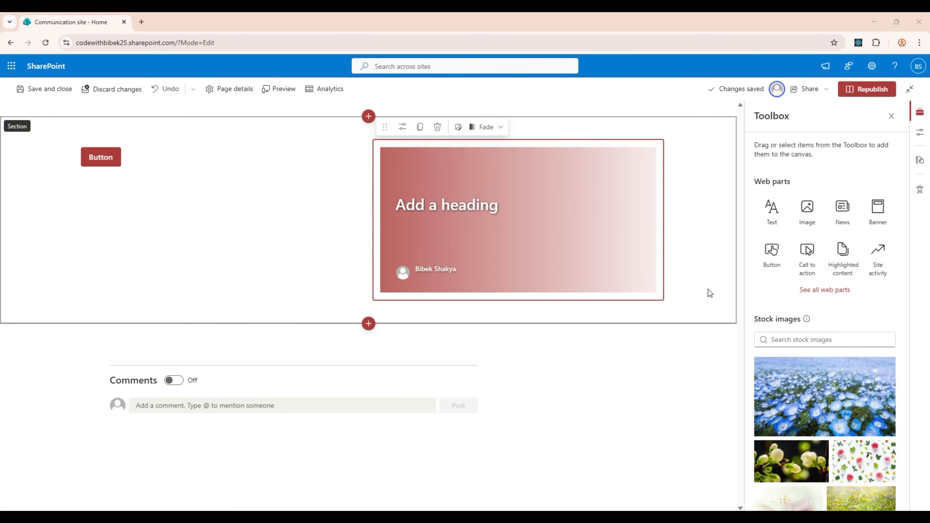
Try the one-column, two-column and one-third right layouts for the section, ending with One-third left
{"action": "left_click", "coordinate": [13, 162]}
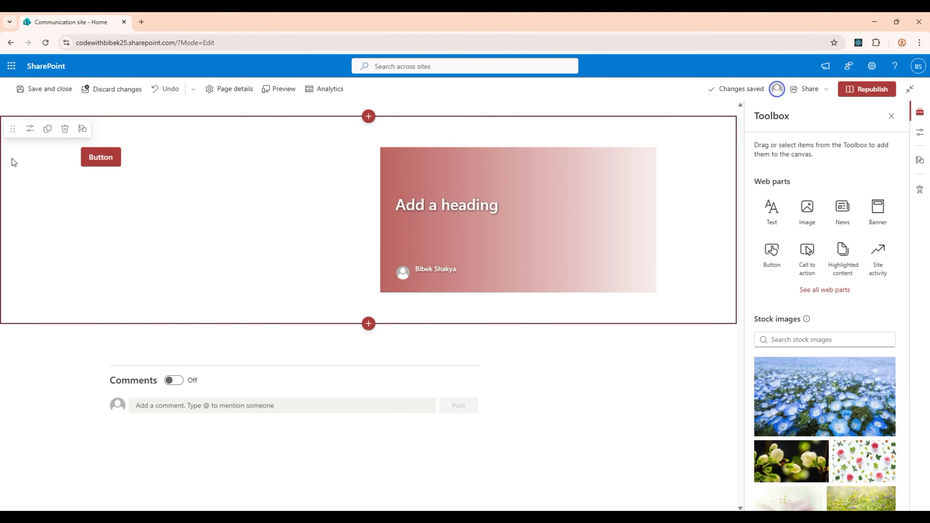
{"action": "left_click", "coordinate": [29, 132]}
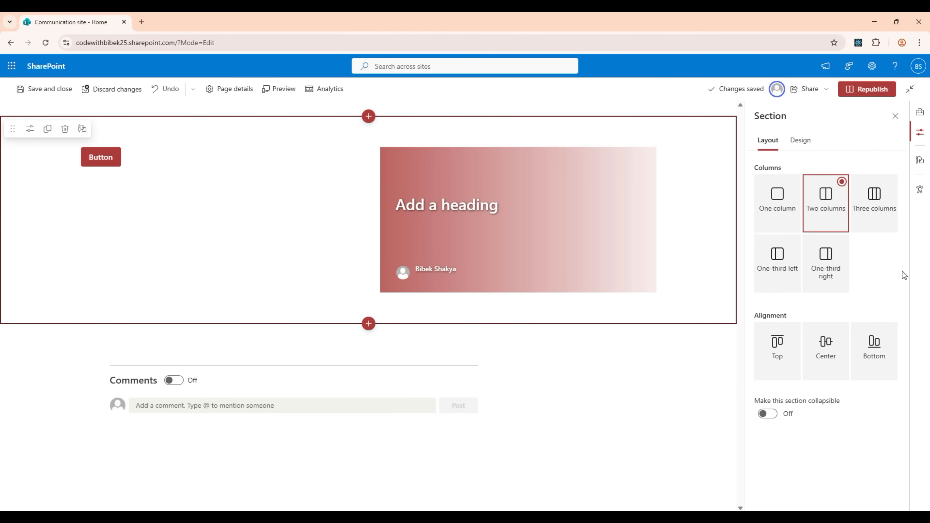
{"action": "left_click", "coordinate": [777, 214]}
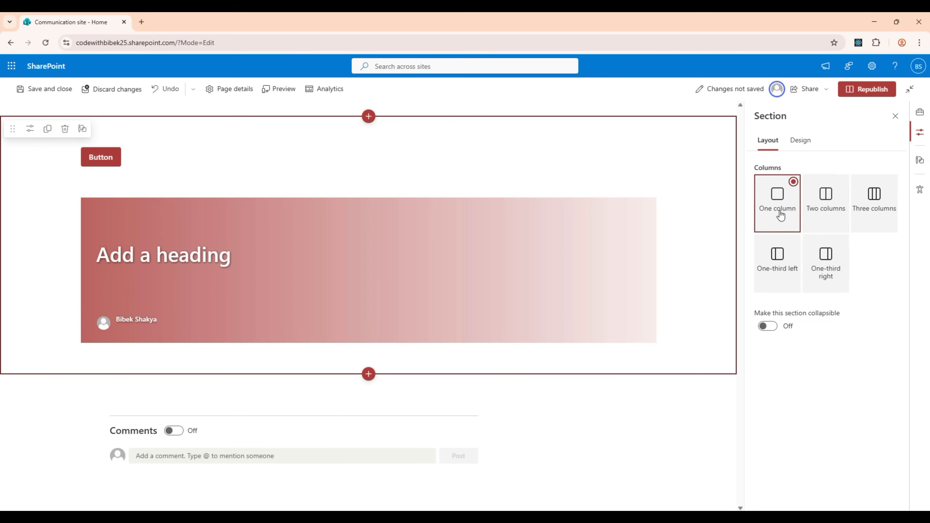
{"action": "left_click", "coordinate": [830, 215]}
{"action": "left_click", "coordinate": [837, 266]}
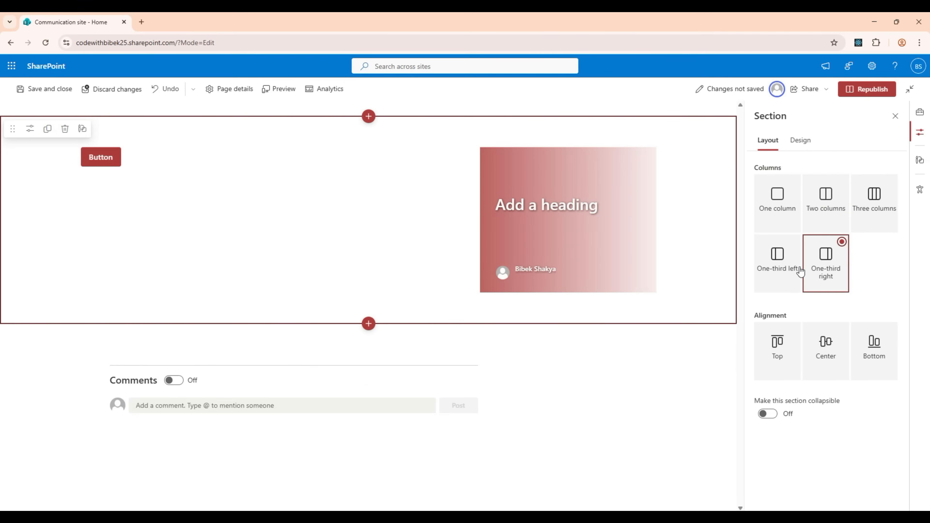
{"action": "left_click", "coordinate": [778, 271]}
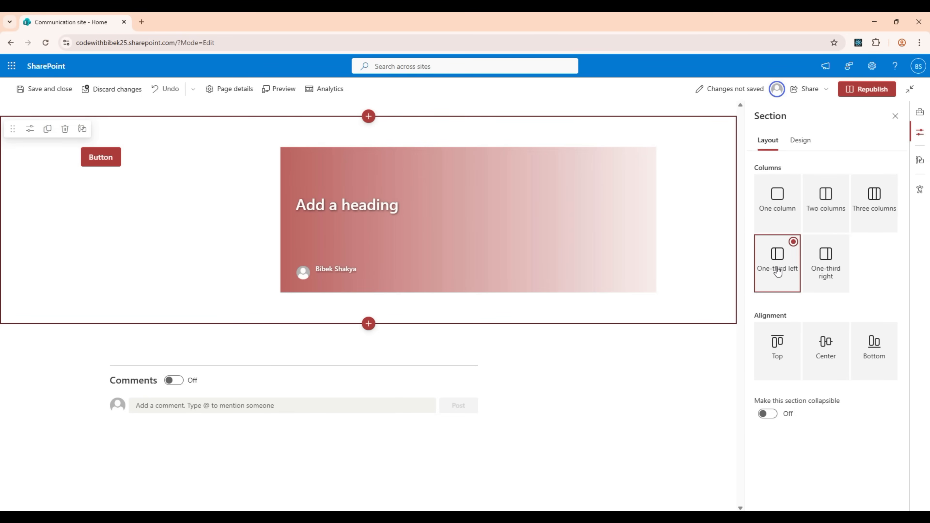
Try the top and bottom alignments for the section's content, ending with Center
{"action": "left_click", "coordinate": [781, 353]}
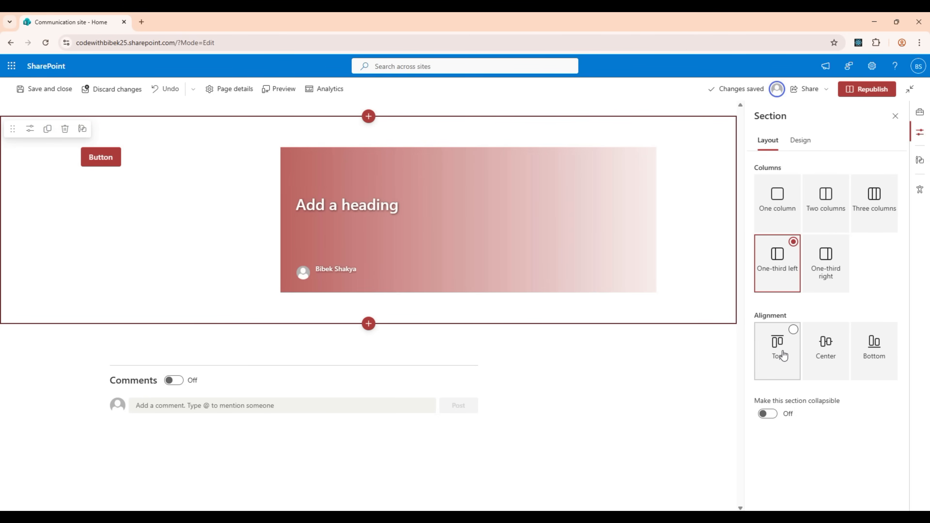
{"action": "left_click", "coordinate": [824, 354]}
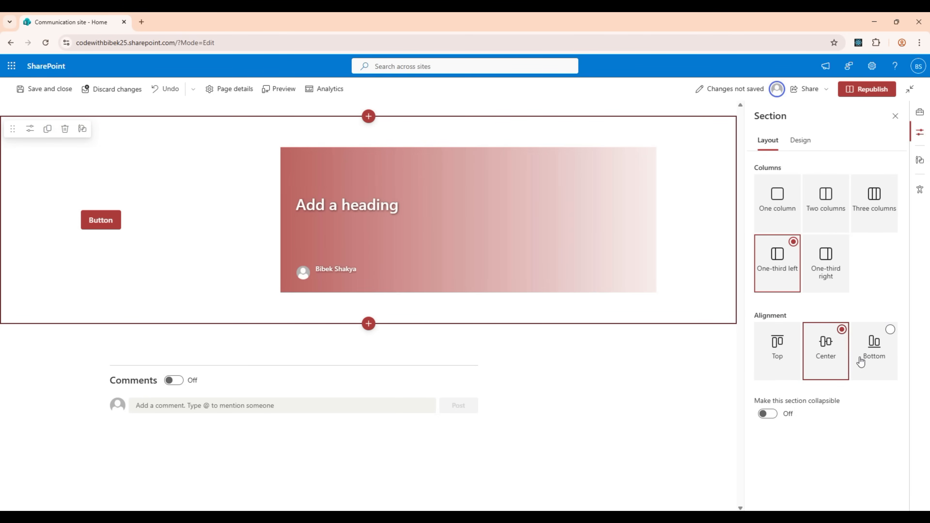
{"action": "left_click", "coordinate": [875, 363]}
{"action": "left_click", "coordinate": [821, 361]}
Make the section collapsible and keep its title shown
{"action": "left_click", "coordinate": [768, 413]}
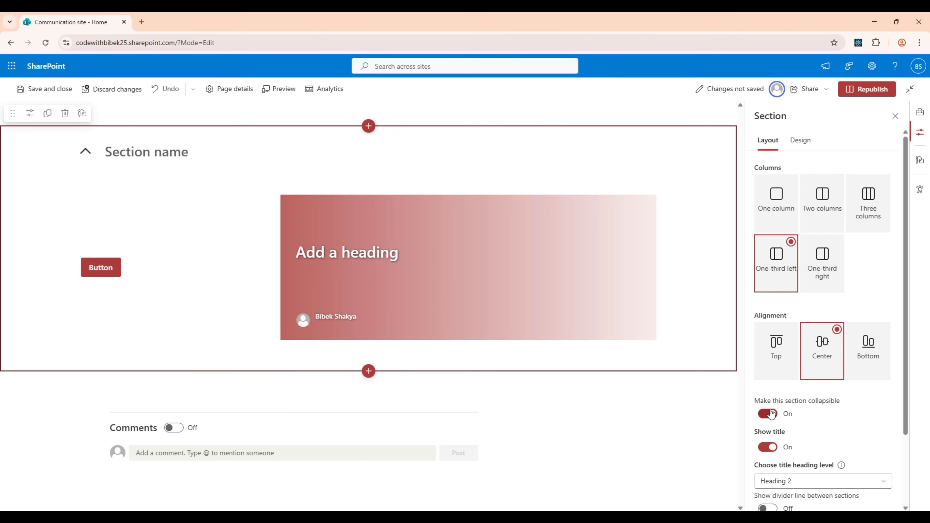
{"action": "scroll", "coordinate": [780, 396], "scroll_direction": "down", "scroll_amount": 2}
{"action": "left_click", "coordinate": [770, 362]}
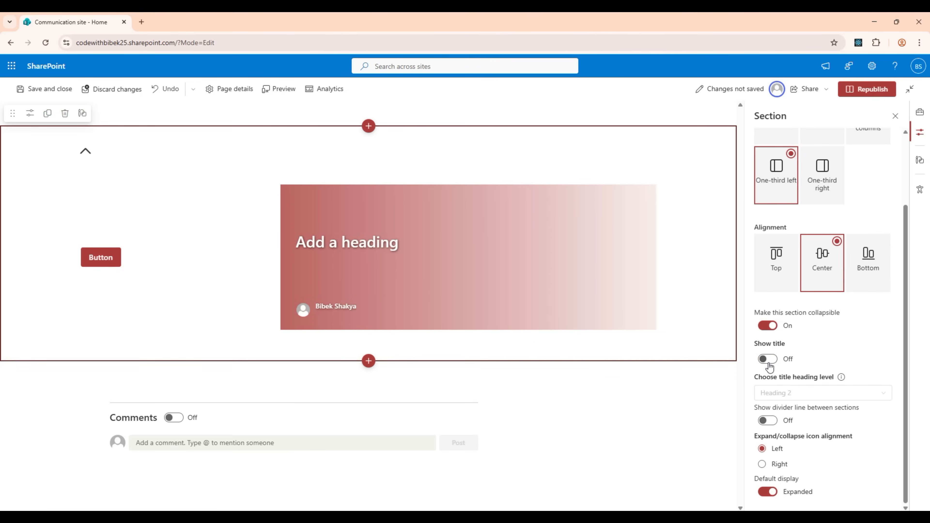
{"action": "left_click", "coordinate": [768, 362]}
Title the collapsible section "My first section"
{"action": "left_click", "coordinate": [184, 156]}
{"action": "type", "text": "My "}
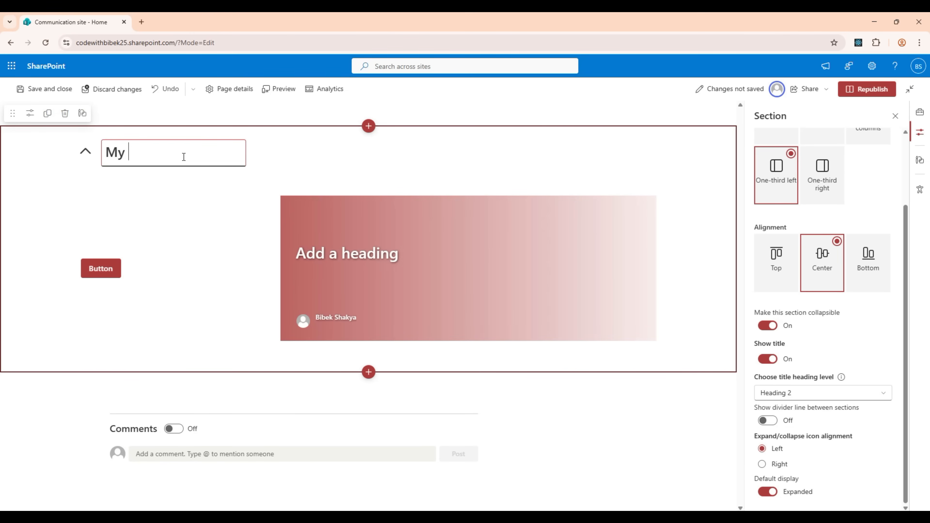
{"action": "type", "text": "first section"}
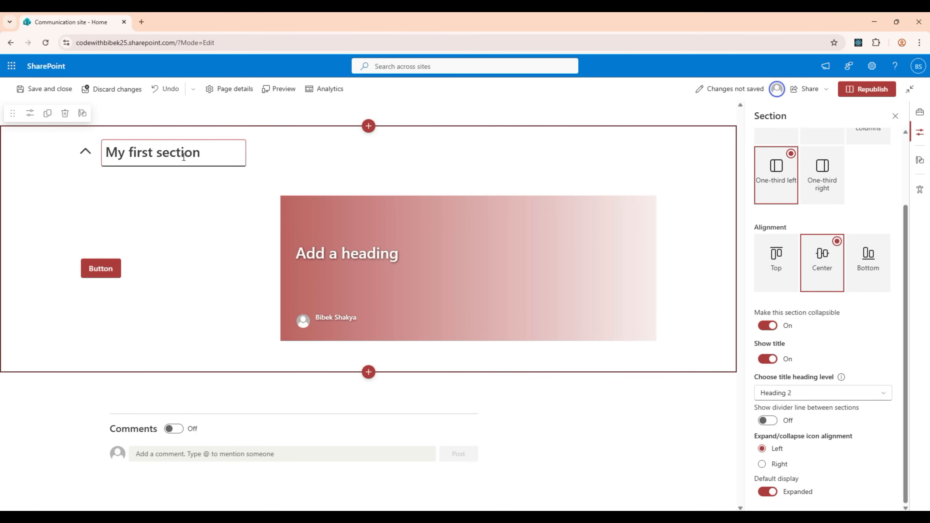
Set the section's title level to Heading 4 and show the divider line between sections
{"action": "left_click", "coordinate": [849, 391]}
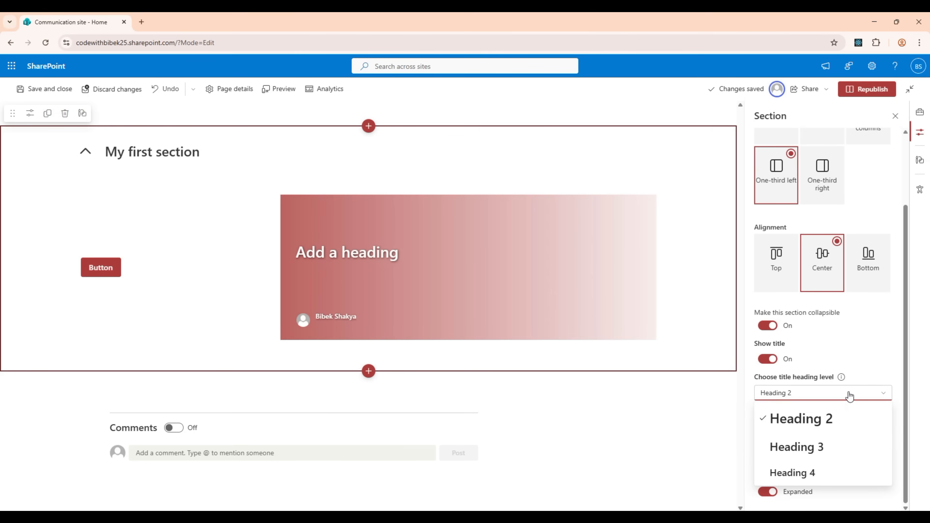
{"action": "left_click", "coordinate": [821, 446]}
{"action": "left_click", "coordinate": [812, 393]}
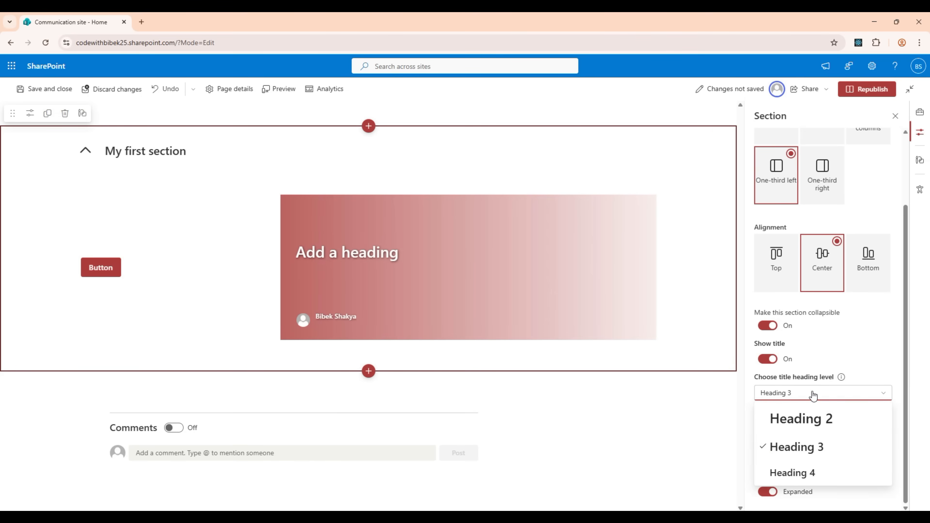
{"action": "left_click", "coordinate": [805, 467]}
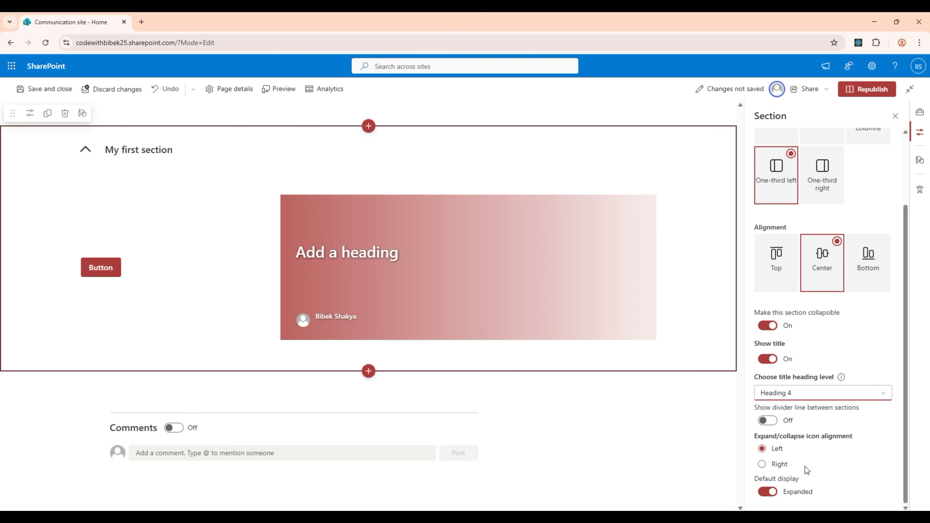
{"action": "left_click", "coordinate": [774, 425]}
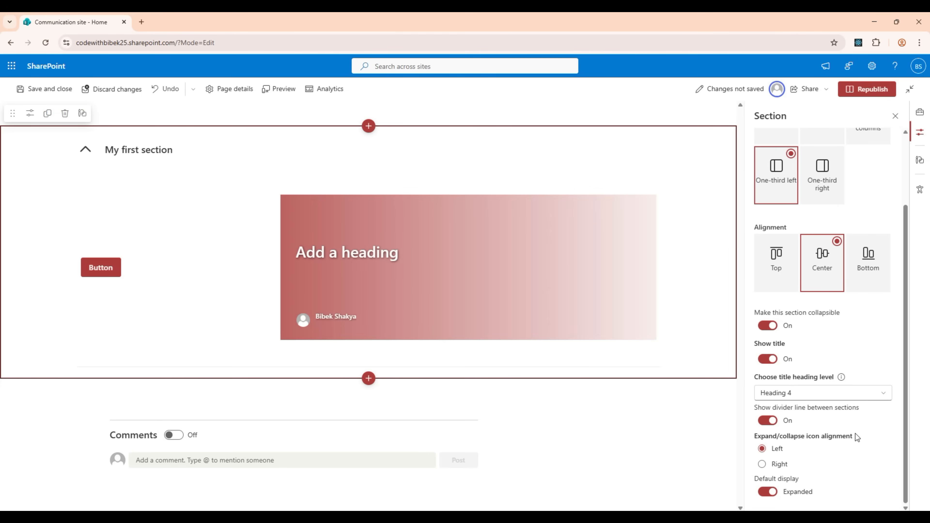
Try right alignment for the section's expand/collapse icon and the collapsed default display, returning both to Left and Expanded
{"action": "left_click", "coordinate": [783, 465]}
{"action": "left_click", "coordinate": [778, 452]}
{"action": "left_click_drag", "start_coordinate": [762, 478], "coordinate": [801, 478]}
{"action": "left_click", "coordinate": [801, 477]}
{"action": "left_click", "coordinate": [770, 493]}
{"action": "left_click", "coordinate": [771, 494]}
Try several theme colors on the section, ending with the light pink background and dark red accent
{"action": "scroll", "coordinate": [849, 487], "scroll_direction": "up", "scroll_amount": 3}
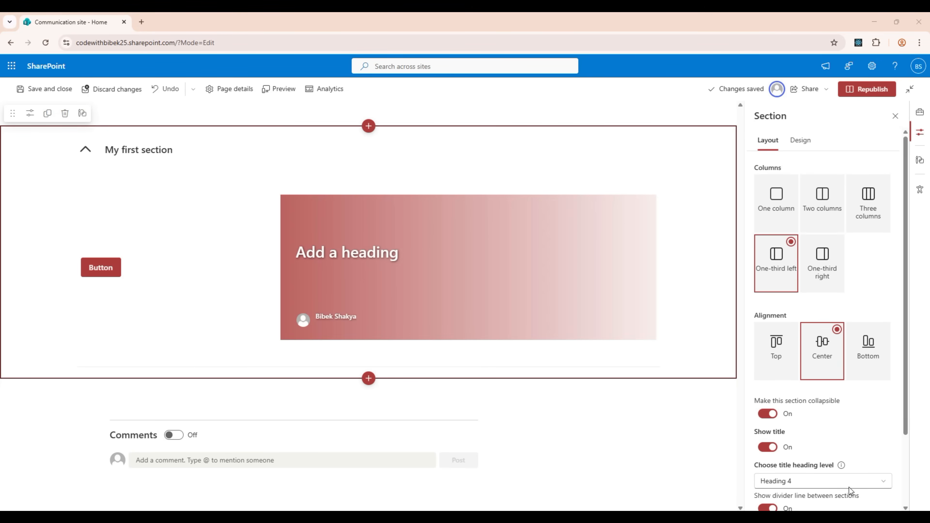
{"action": "left_click", "coordinate": [801, 141]}
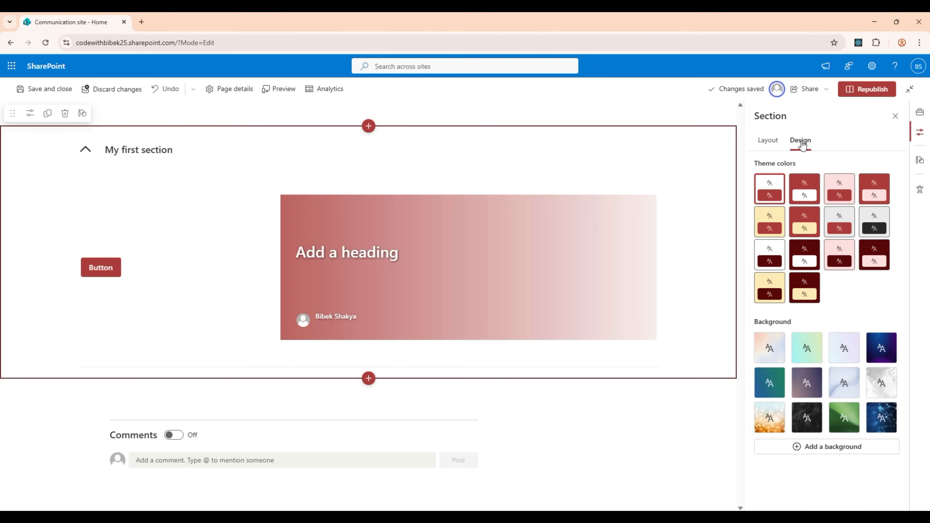
{"action": "left_click", "coordinate": [802, 192]}
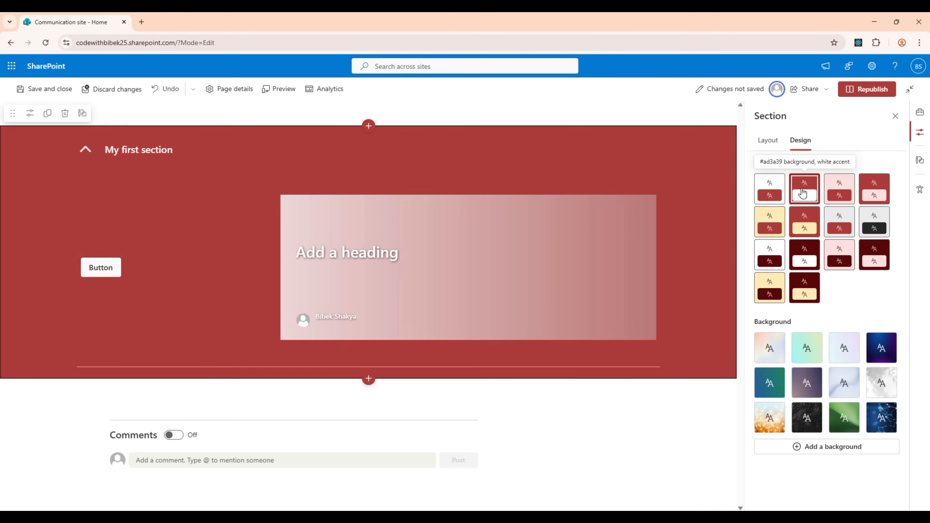
{"action": "left_click", "coordinate": [879, 221]}
{"action": "left_click", "coordinate": [848, 251]}
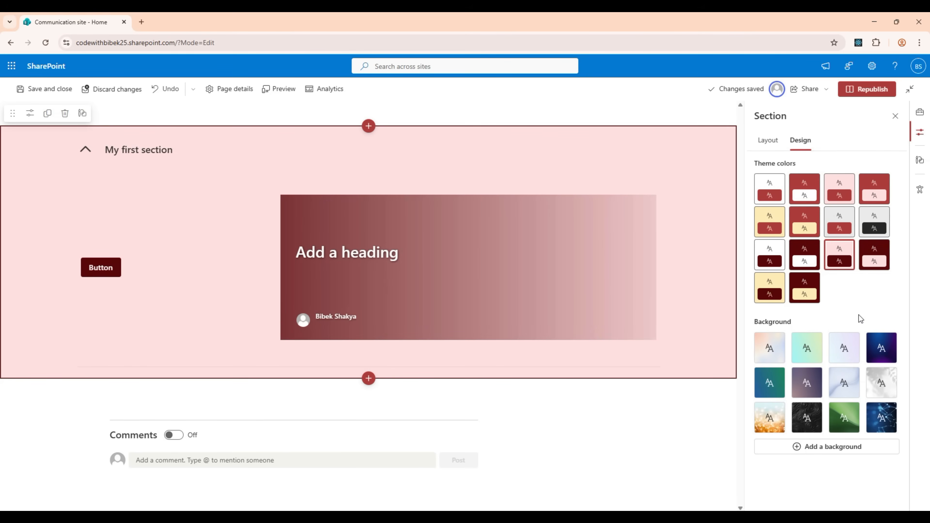
Try preset backgrounds on the section, ending with Blurry lights
{"action": "left_click", "coordinate": [848, 348]}
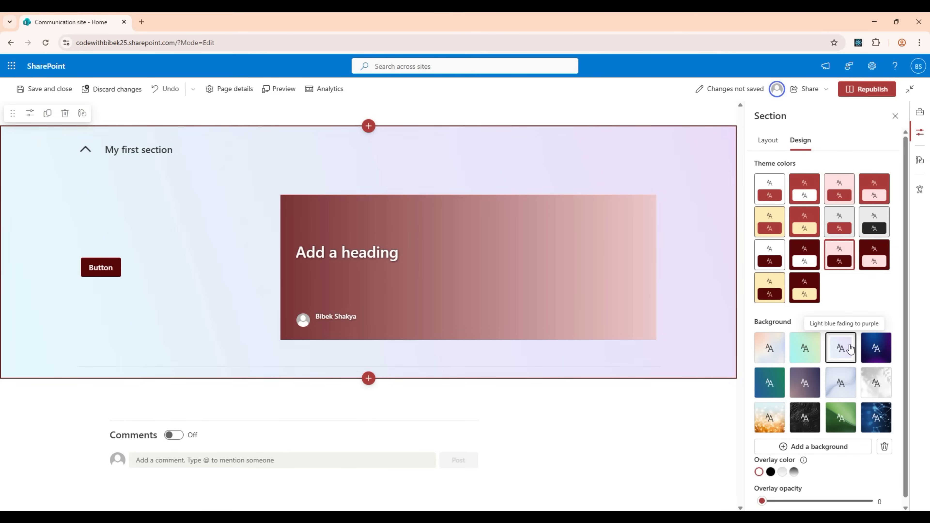
{"action": "left_click", "coordinate": [769, 384]}
{"action": "left_click", "coordinate": [770, 415]}
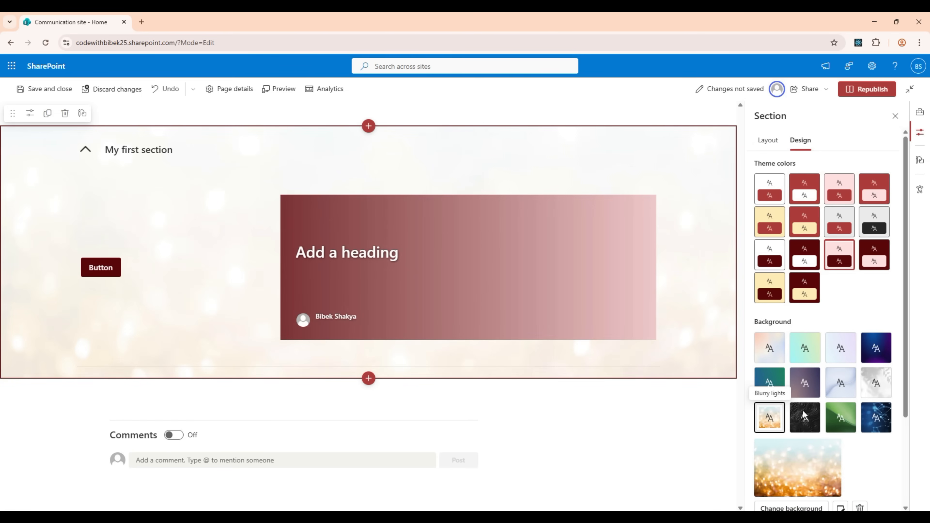
Change the section's background image to the stock photo of Big Ben with a red bus
{"action": "scroll", "coordinate": [825, 411], "scroll_direction": "down", "scroll_amount": 3}
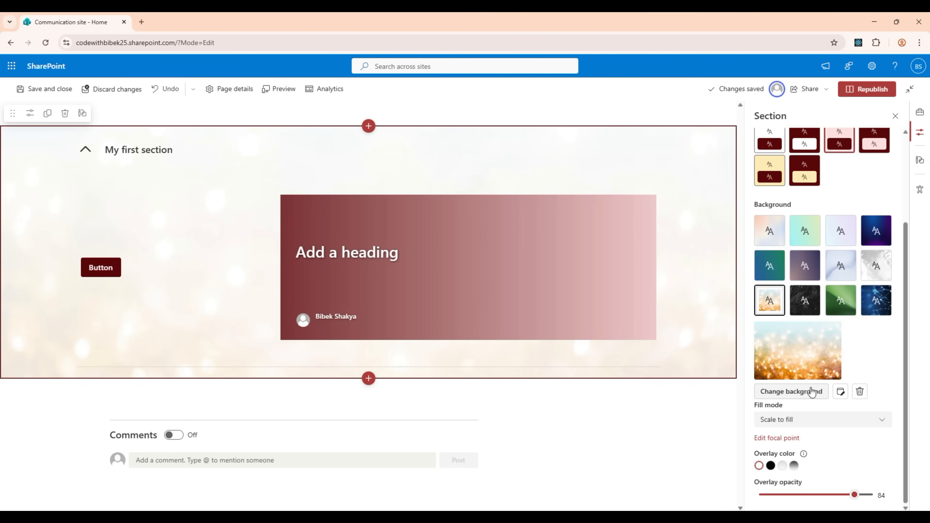
{"action": "left_click", "coordinate": [811, 391]}
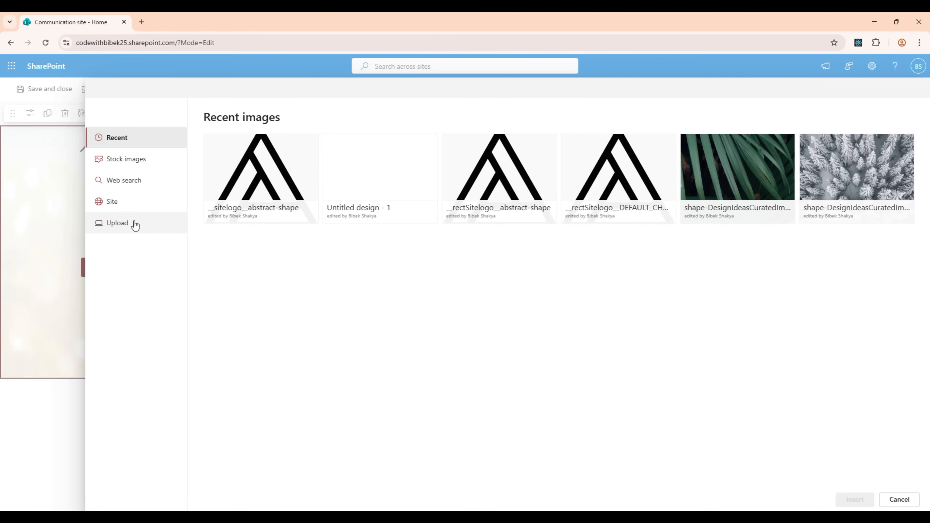
{"action": "left_click", "coordinate": [143, 168]}
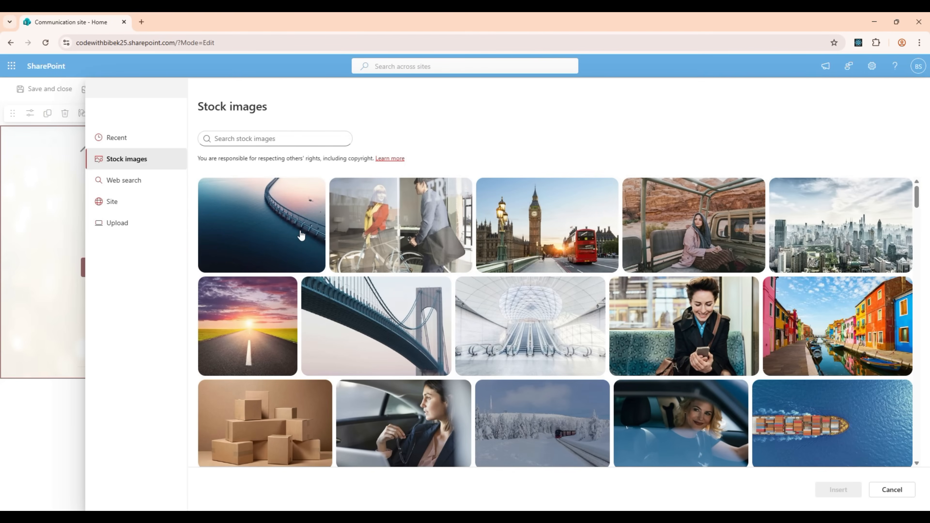
{"action": "left_click", "coordinate": [540, 233]}
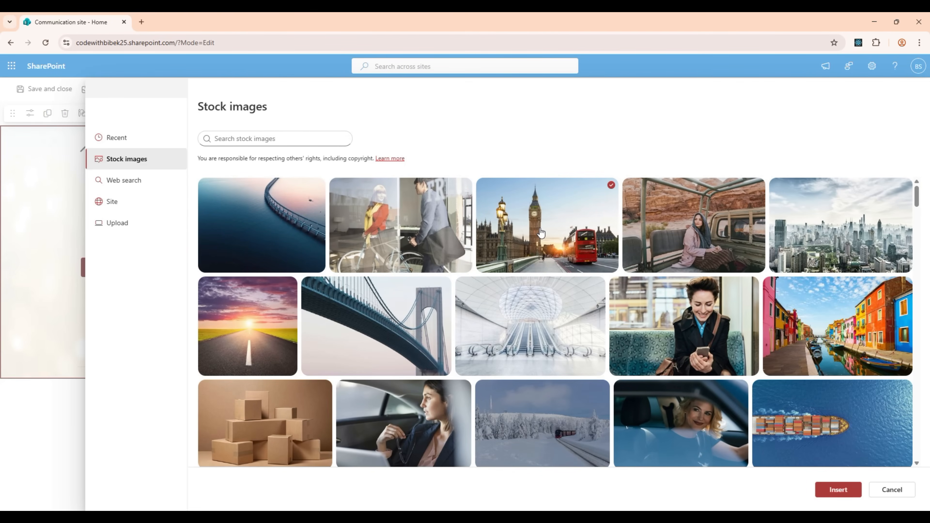
{"action": "left_click", "coordinate": [842, 490]}
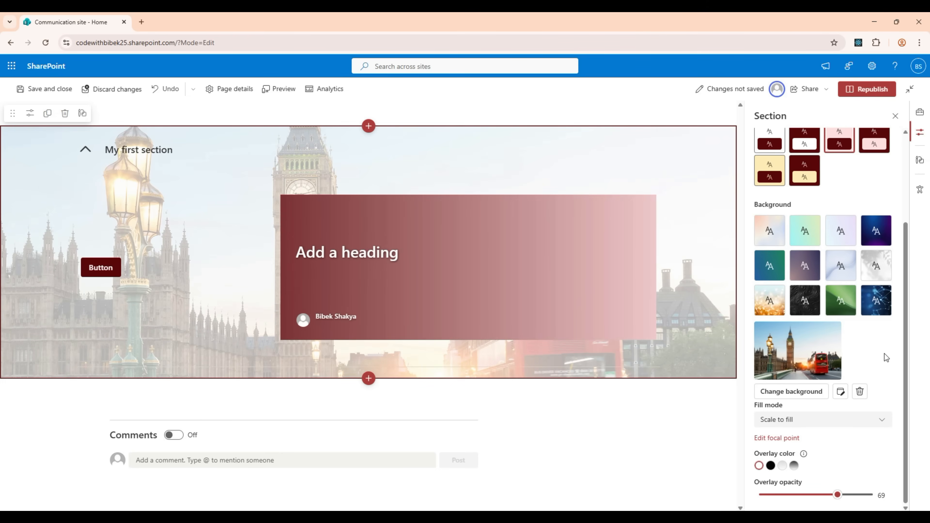
Try the Scale to fit and Tile fill modes on the section's background image, returning to Scale to fill
{"action": "left_click", "coordinate": [869, 423]}
{"action": "left_click", "coordinate": [869, 421]}
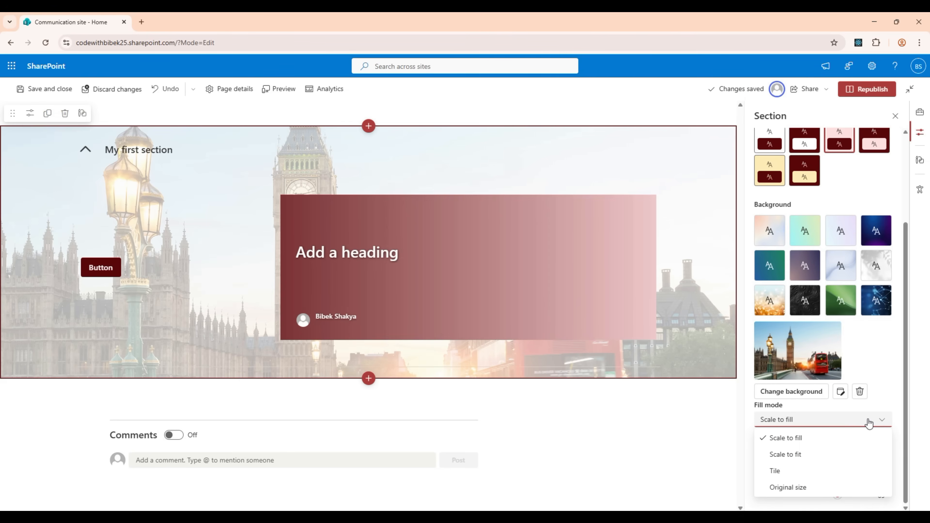
{"action": "left_click", "coordinate": [807, 454]}
{"action": "left_click", "coordinate": [842, 422]}
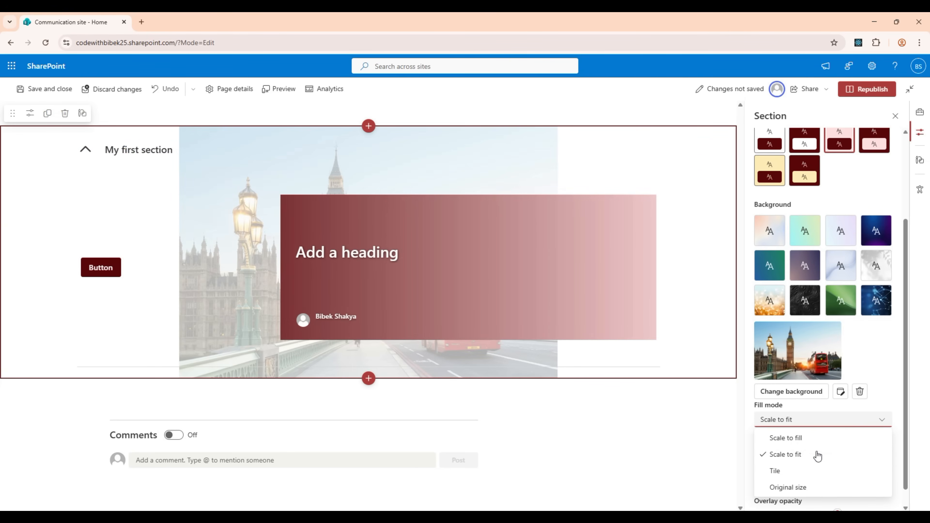
{"action": "left_click", "coordinate": [800, 472]}
{"action": "left_click", "coordinate": [840, 436]}
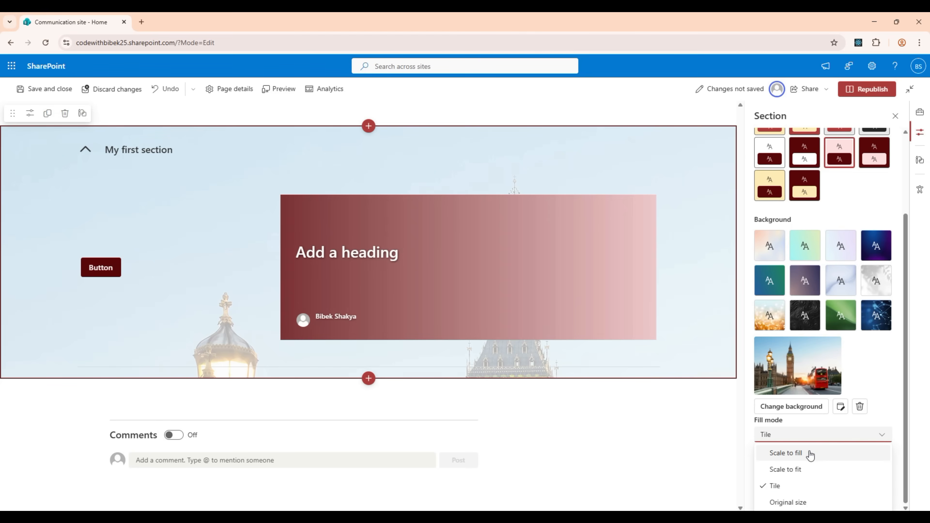
{"action": "left_click", "coordinate": [809, 453]}
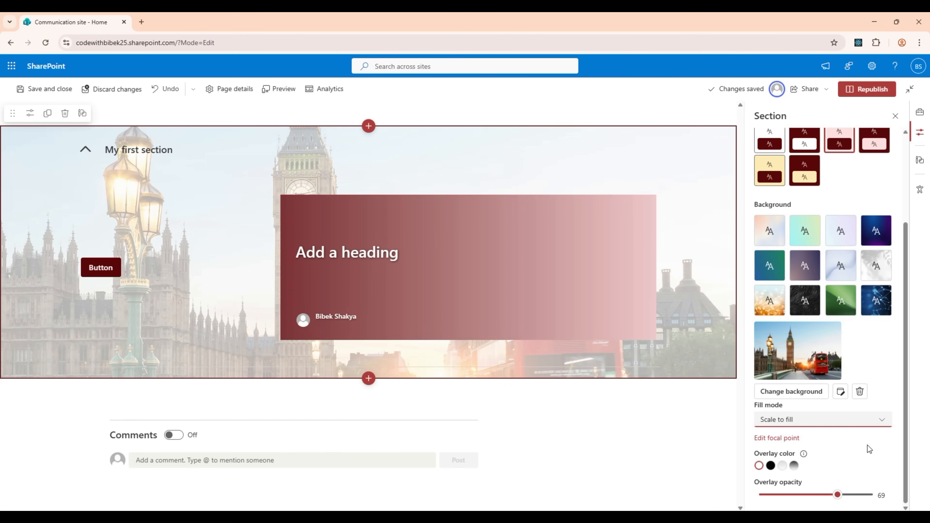
Try the black and light gradient overlays on the section's background image, ending with Dark gradient at an overlay opacity of 83
{"action": "left_click", "coordinate": [771, 465]}
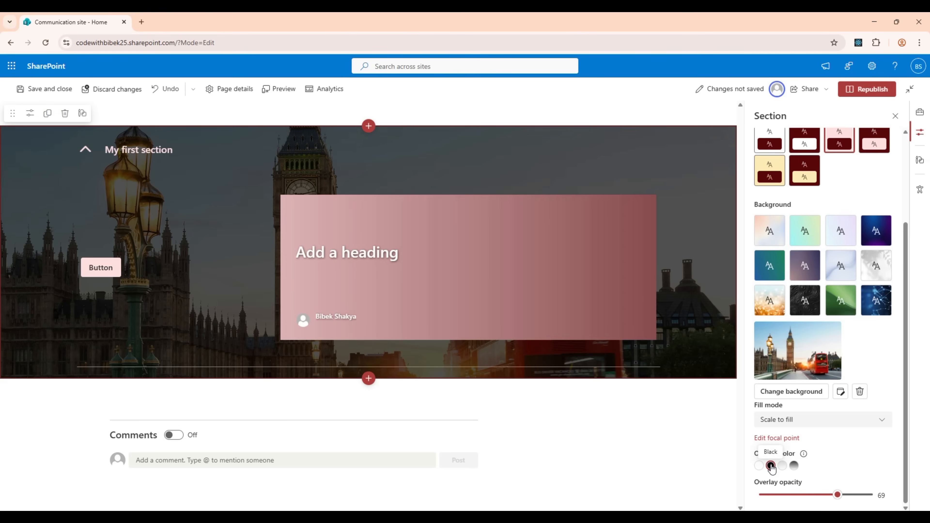
{"action": "left_click", "coordinate": [782, 466]}
{"action": "left_click", "coordinate": [793, 466]}
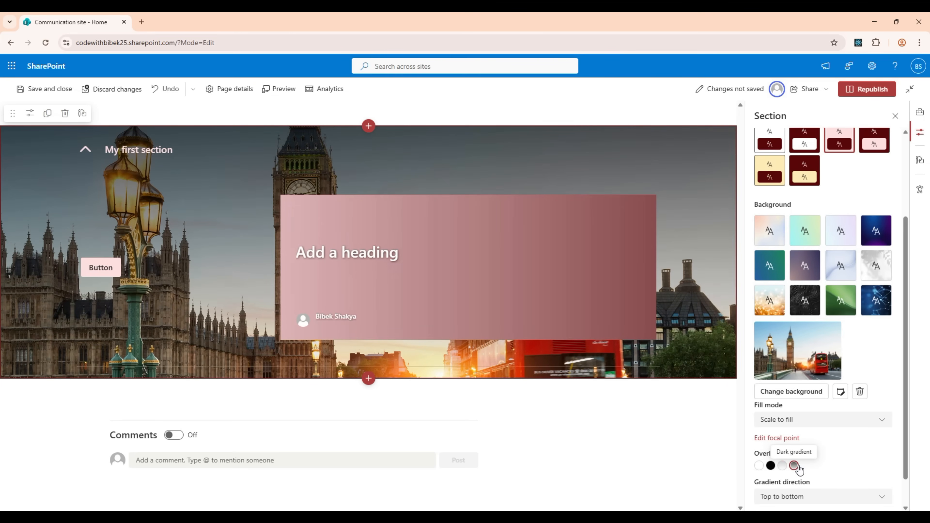
{"action": "scroll", "coordinate": [866, 453], "scroll_direction": "down", "scroll_amount": 1}
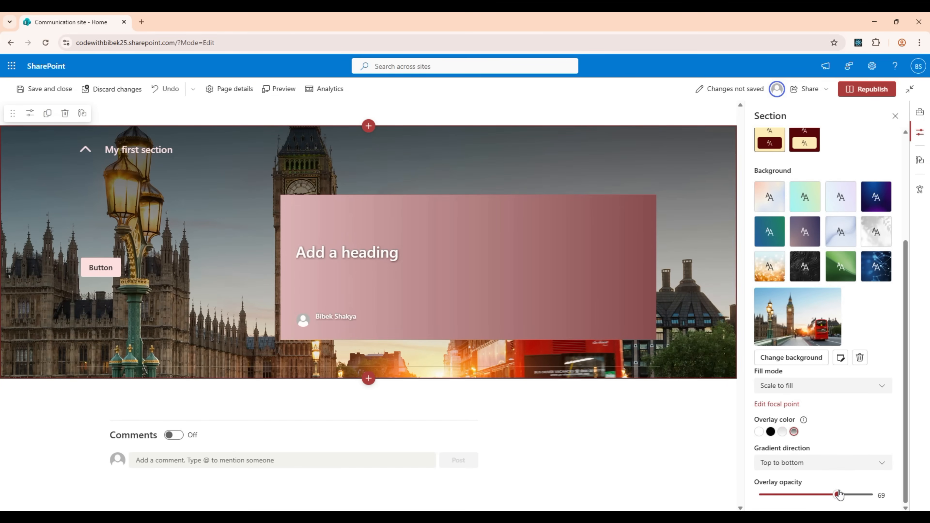
{"action": "mouse_move", "coordinate": [861, 501]}
{"action": "left_mouse_down"}
{"action": "mouse_move", "coordinate": [795, 501]}
{"action": "mouse_move", "coordinate": [864, 501]}
{"action": "mouse_move", "coordinate": [854, 501]}
{"action": "left_mouse_up"}
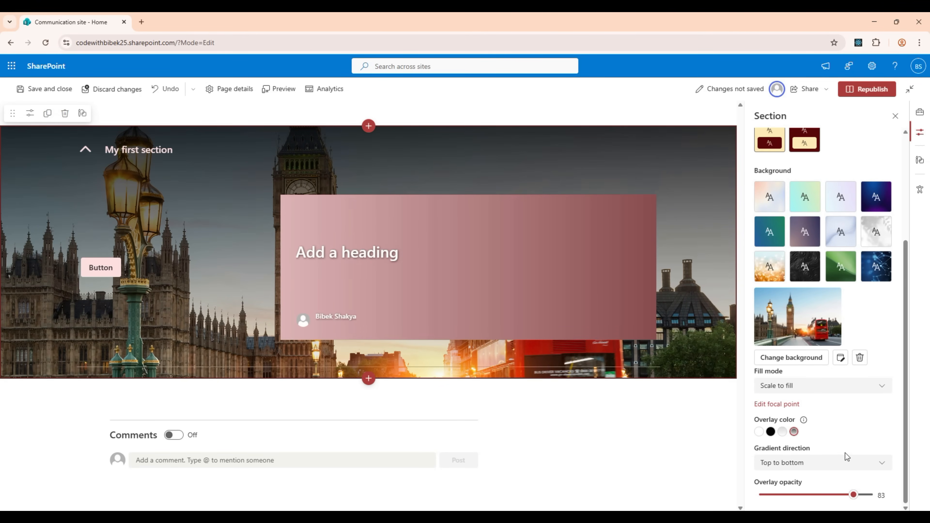
Try the Bottom to top direction for the overlay gradient, ending with Left to right
{"action": "left_click", "coordinate": [842, 463]}
{"action": "left_click", "coordinate": [794, 414]}
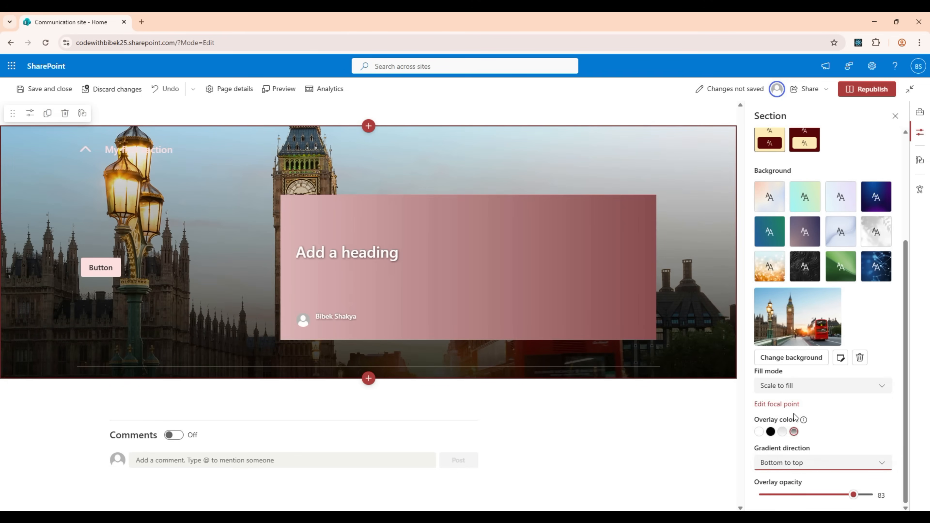
{"action": "left_click", "coordinate": [809, 464]}
{"action": "left_click", "coordinate": [805, 429]}
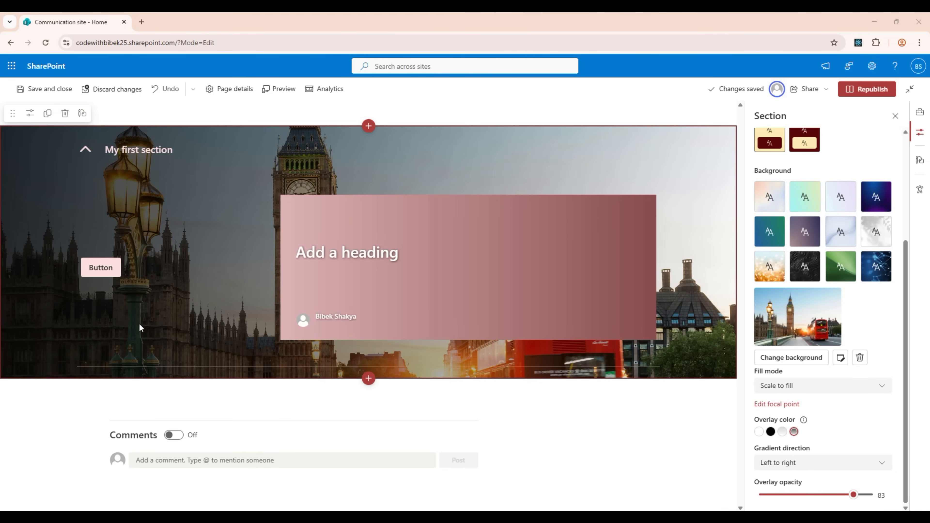
Duplicate the section and retitle the copy "My second section"
{"action": "left_click", "coordinate": [47, 114]}
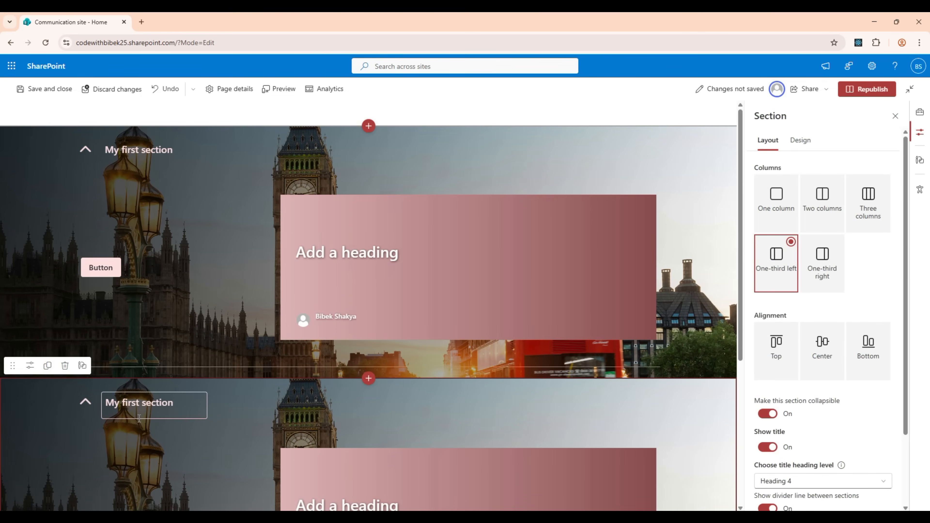
{"action": "double_click", "coordinate": [134, 404]}
{"action": "type", "text": "second"}
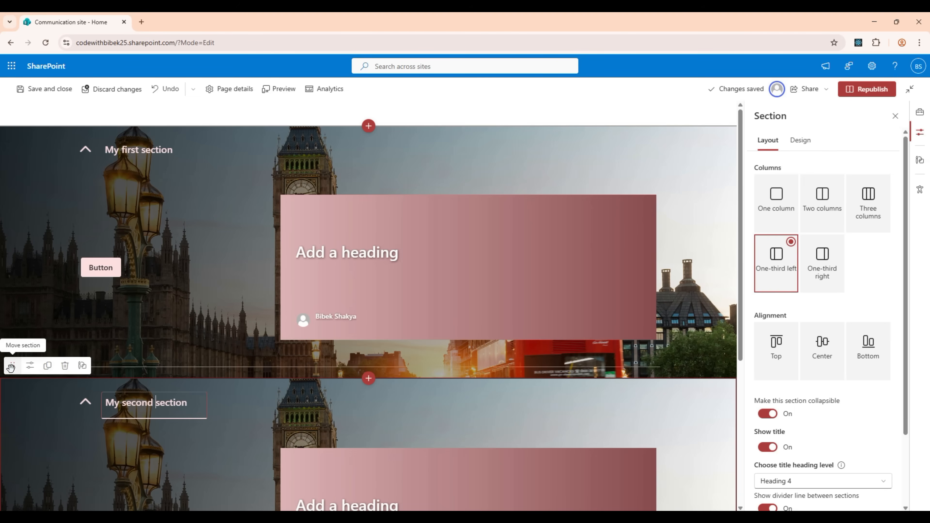
Move "My second section" above "My first section" and delete "My first section"
{"action": "left_click_drag", "start_coordinate": [11, 366], "coordinate": [85, 136]}
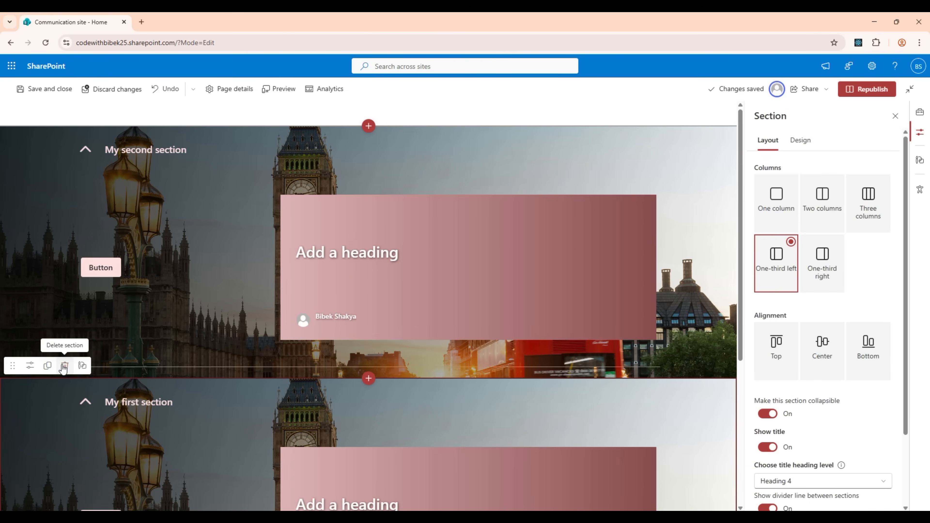
{"action": "left_click", "coordinate": [64, 365]}
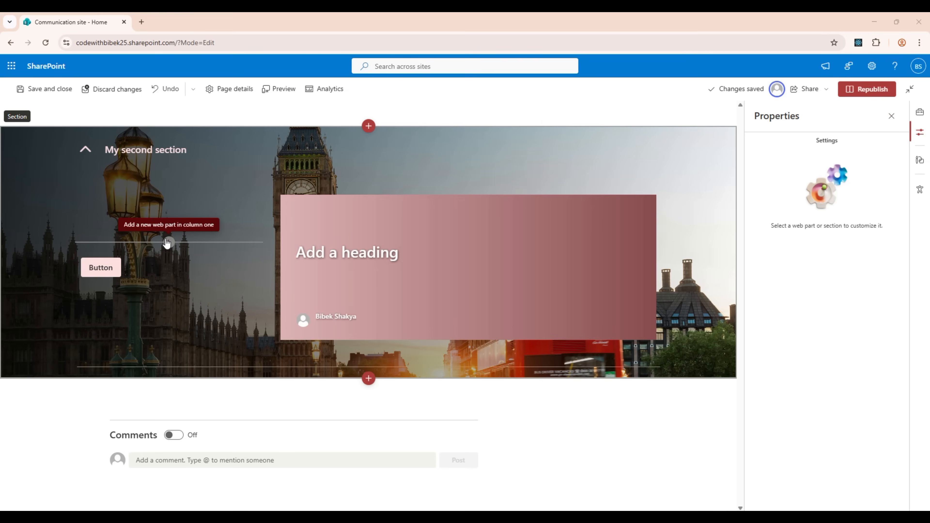
Browse the available web parts and add a Call to action web part above the button in the section's first column
{"action": "left_click", "coordinate": [167, 242]}
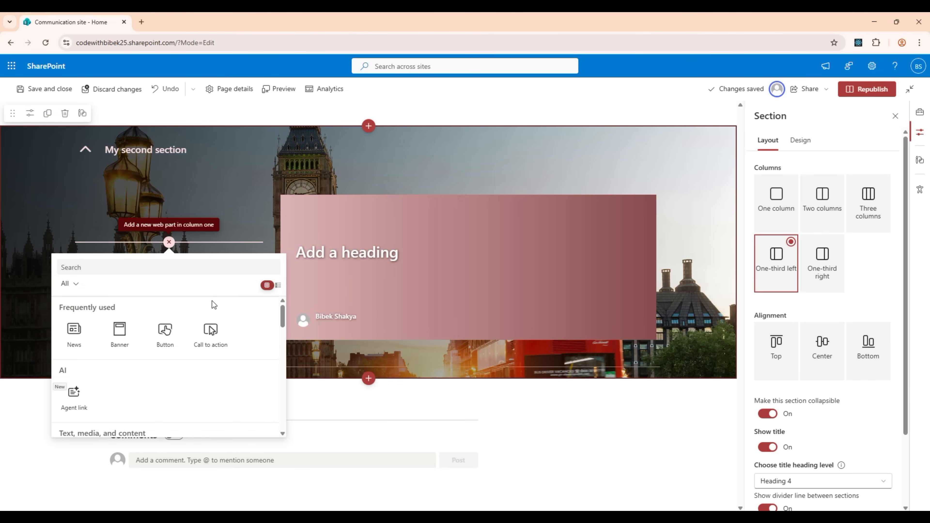
{"action": "scroll", "coordinate": [256, 327], "scroll_direction": "down", "scroll_amount": 5}
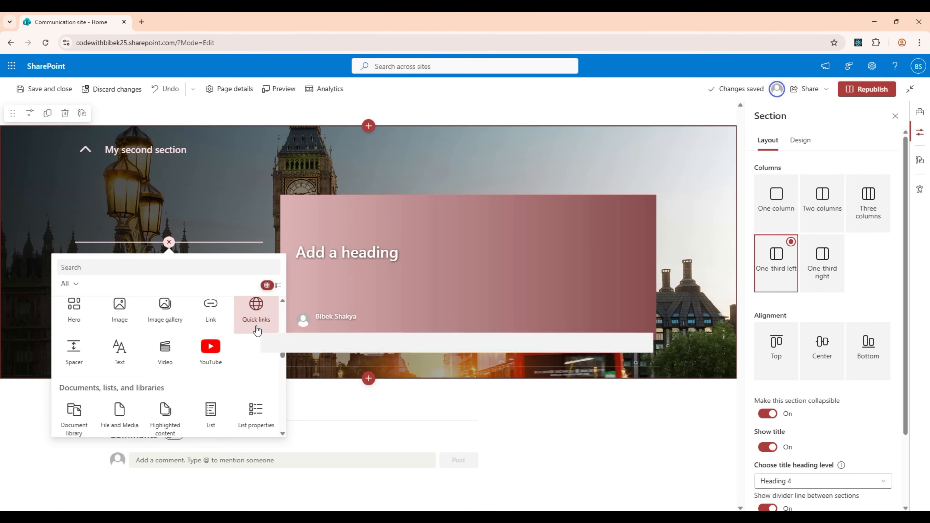
{"action": "scroll", "coordinate": [257, 329], "scroll_direction": "down", "scroll_amount": 5}
{"action": "scroll", "coordinate": [256, 326], "scroll_direction": "down", "scroll_amount": 6}
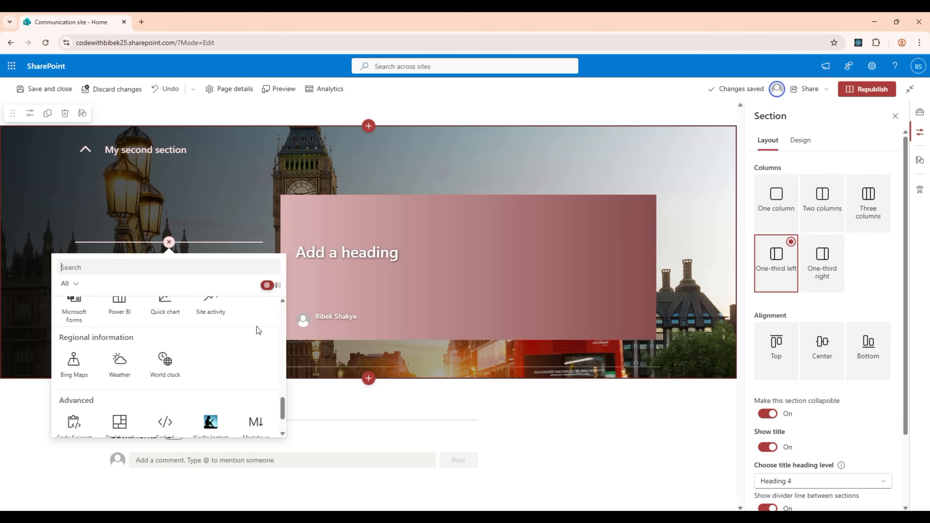
{"action": "scroll", "coordinate": [256, 327], "scroll_direction": "up", "scroll_amount": 7}
{"action": "scroll", "coordinate": [256, 327], "scroll_direction": "up", "scroll_amount": 9}
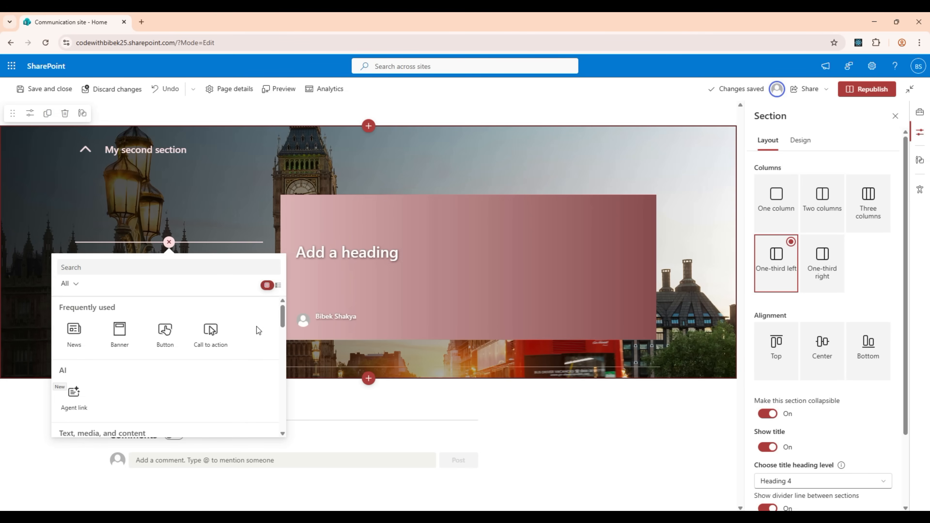
{"action": "left_click", "coordinate": [220, 337]}
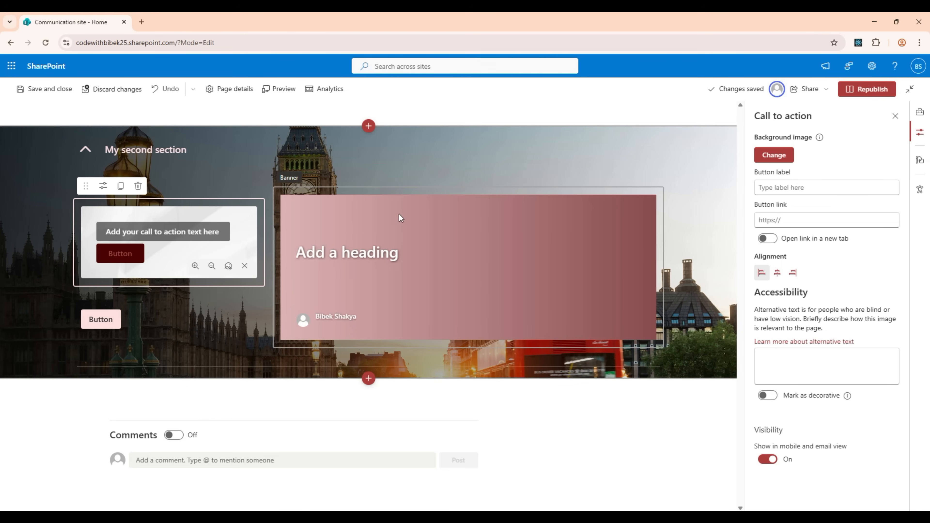
Duplicate the Banner web part and move the copy to the top of the section's first column
{"action": "left_click", "coordinate": [348, 192]}
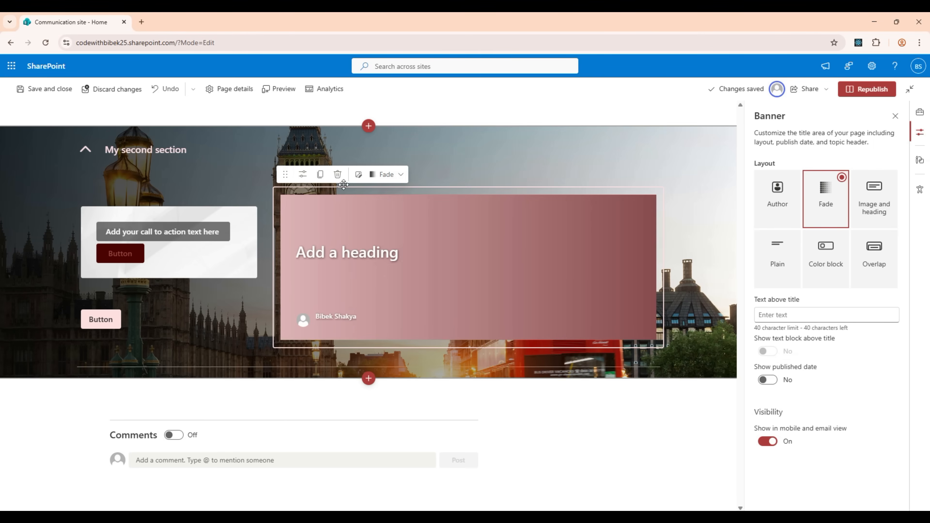
{"action": "left_click", "coordinate": [320, 174]}
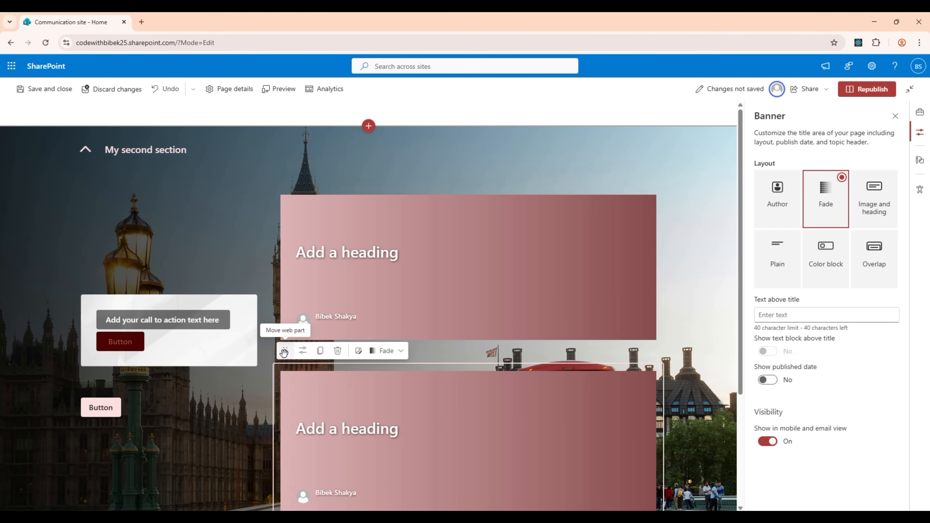
{"action": "left_click_drag", "start_coordinate": [284, 353], "coordinate": [117, 211]}
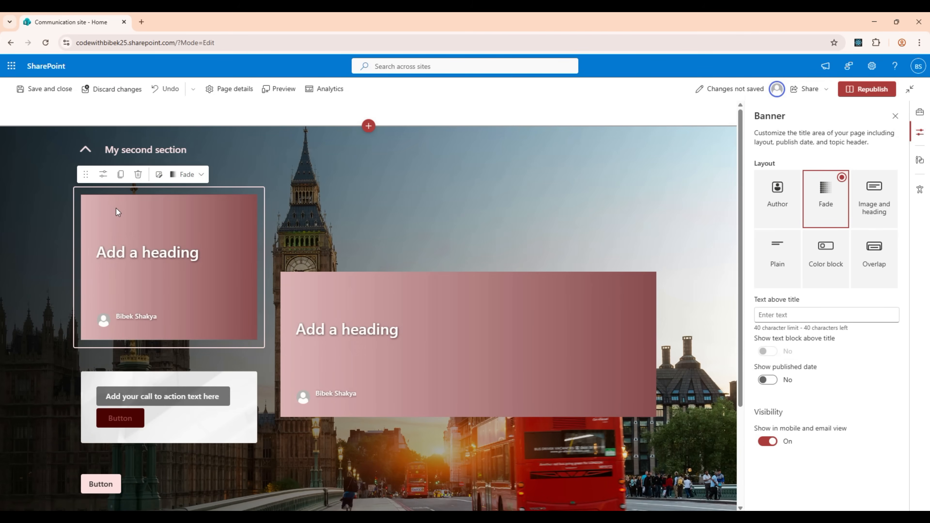
Delete the duplicated Banner and the Call to action web part from the section's first column
{"action": "left_click", "coordinate": [137, 175]}
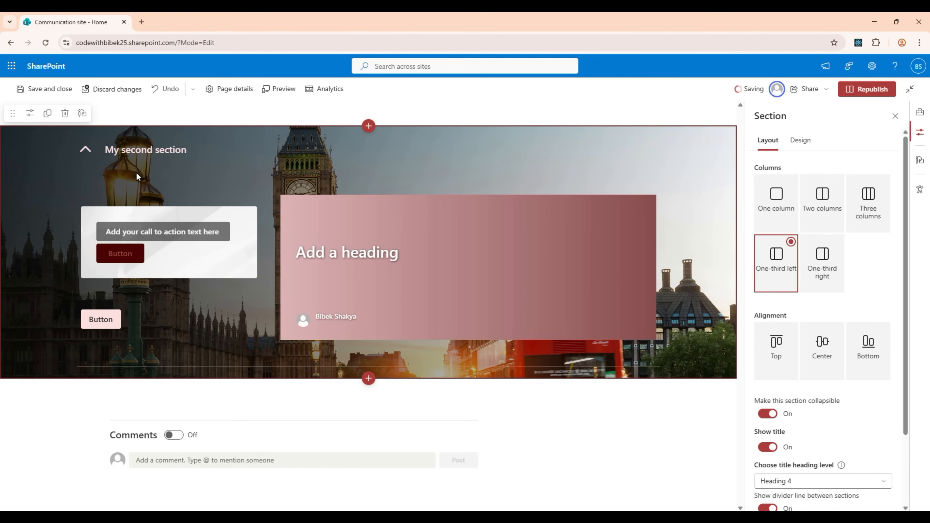
{"action": "left_click", "coordinate": [160, 213]}
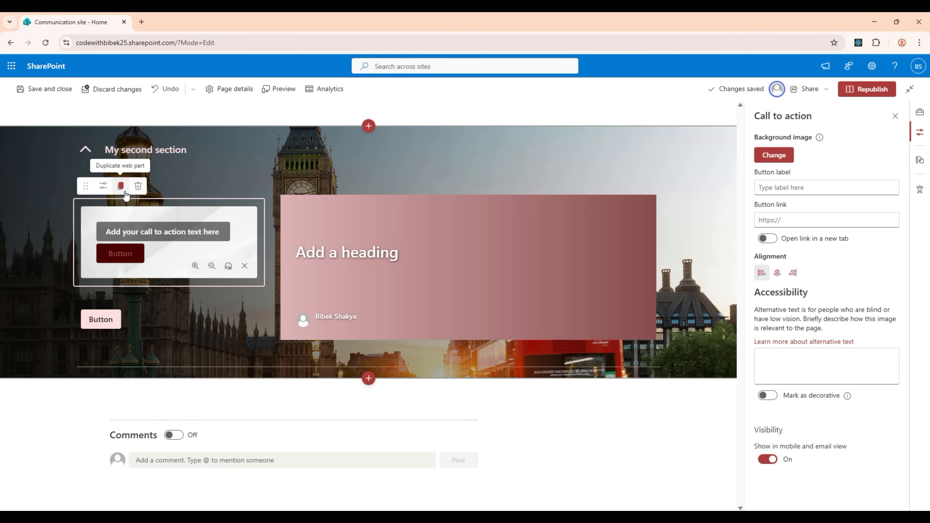
{"action": "left_click", "coordinate": [139, 186]}
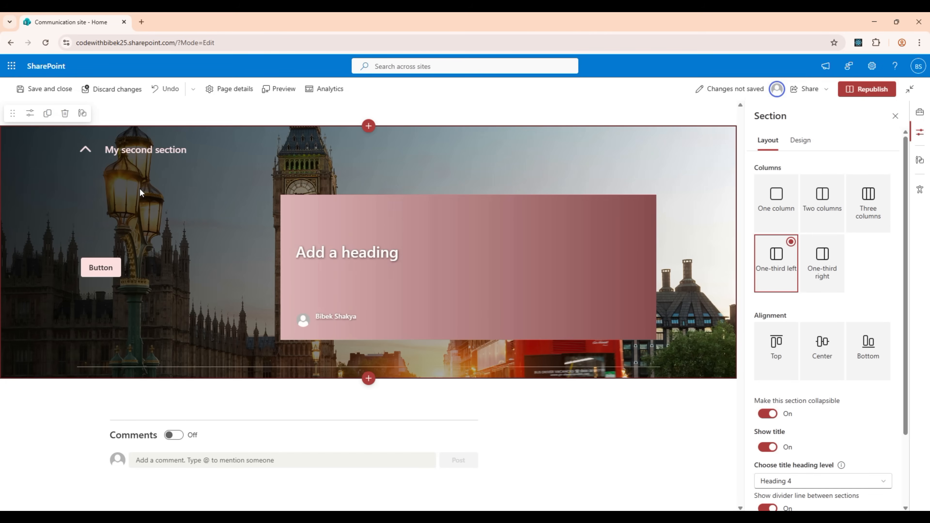
Delete "My second section" from the home page and republish the page
{"action": "left_click", "coordinate": [64, 115]}
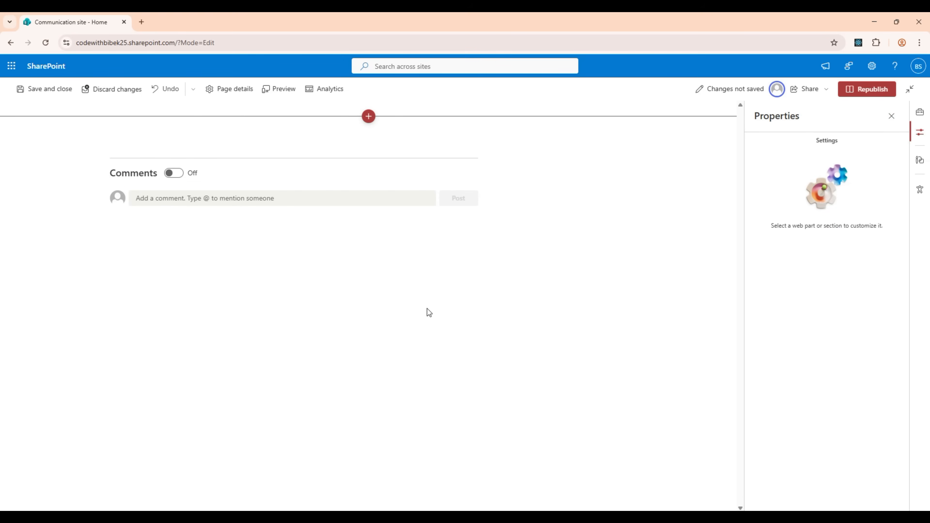
{"action": "left_click", "coordinate": [873, 89]}
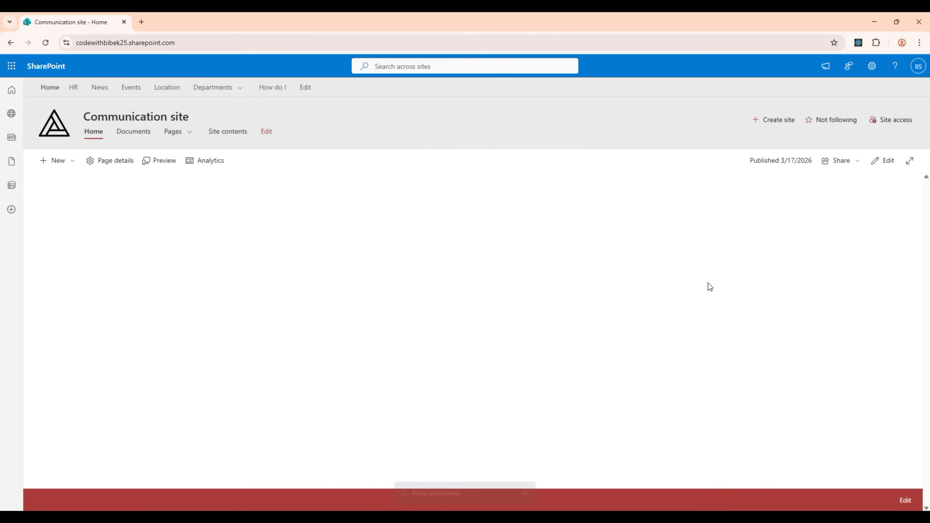